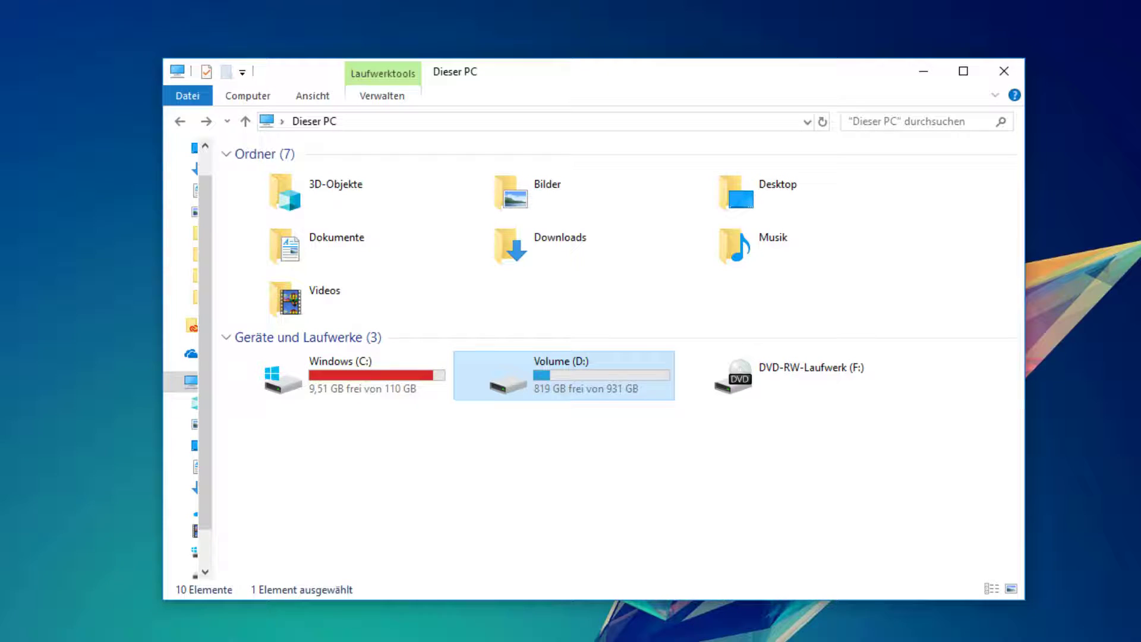
- Browse from drive D through Chicken, steamapps, common, PUBG, TslGame and Binaries into Win64
key("Return")
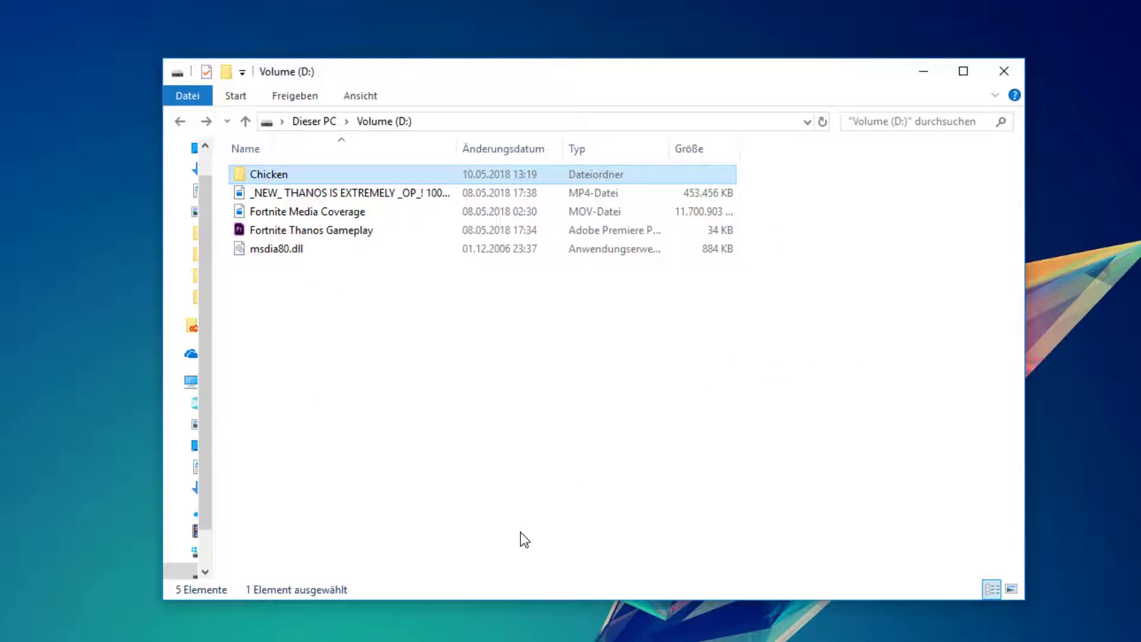
key("Return")
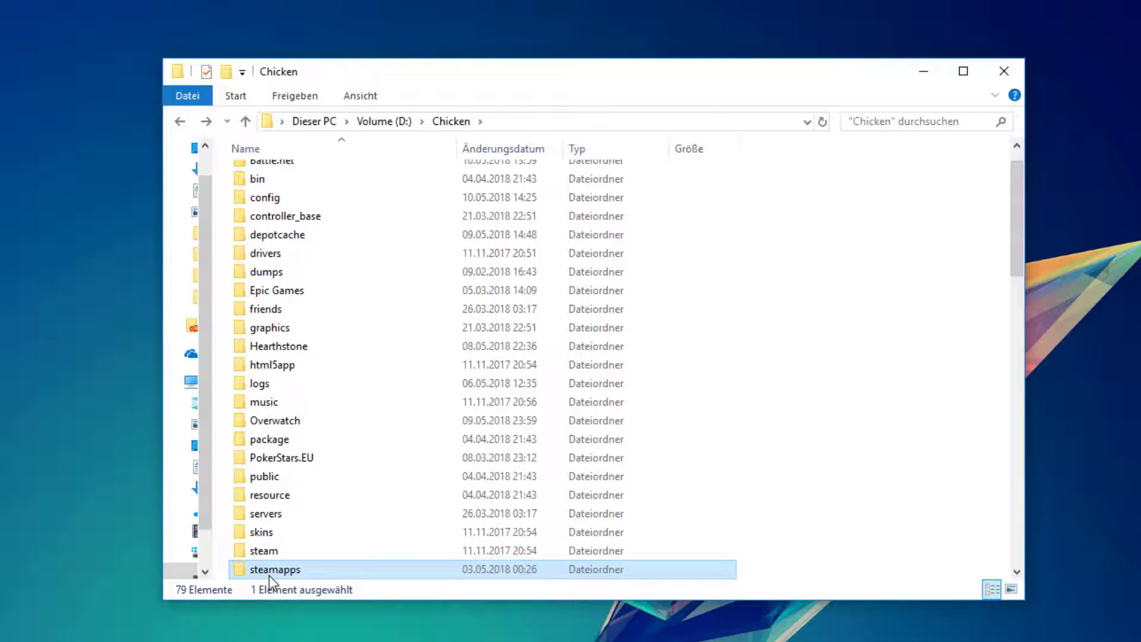
double_click(317, 572)
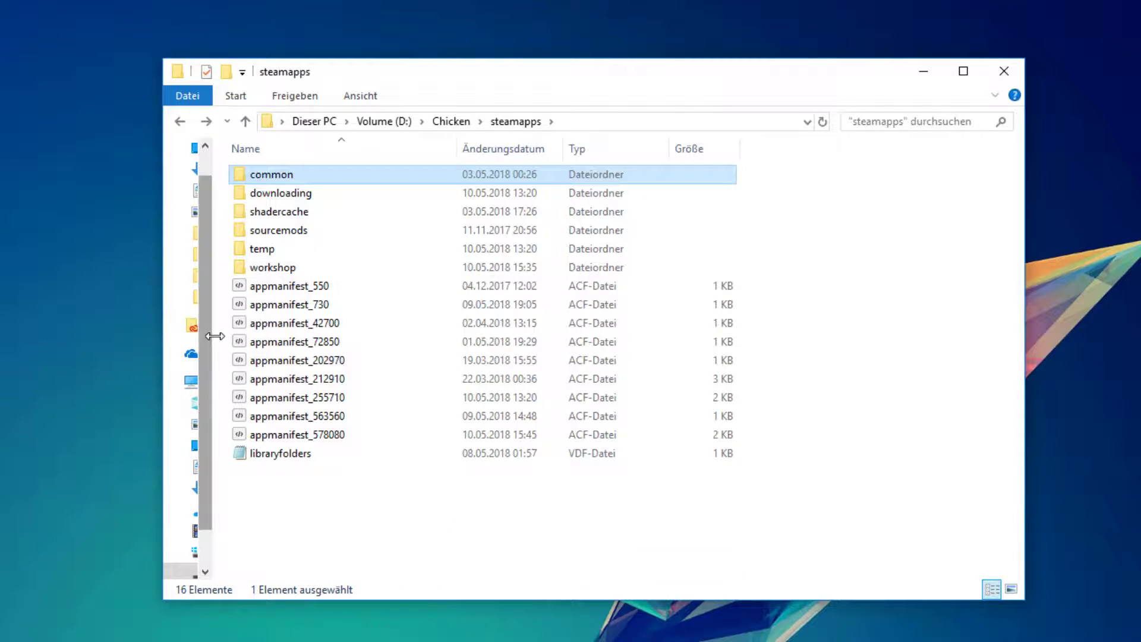
key("Return")
key("p")
key("Return")
key("t")
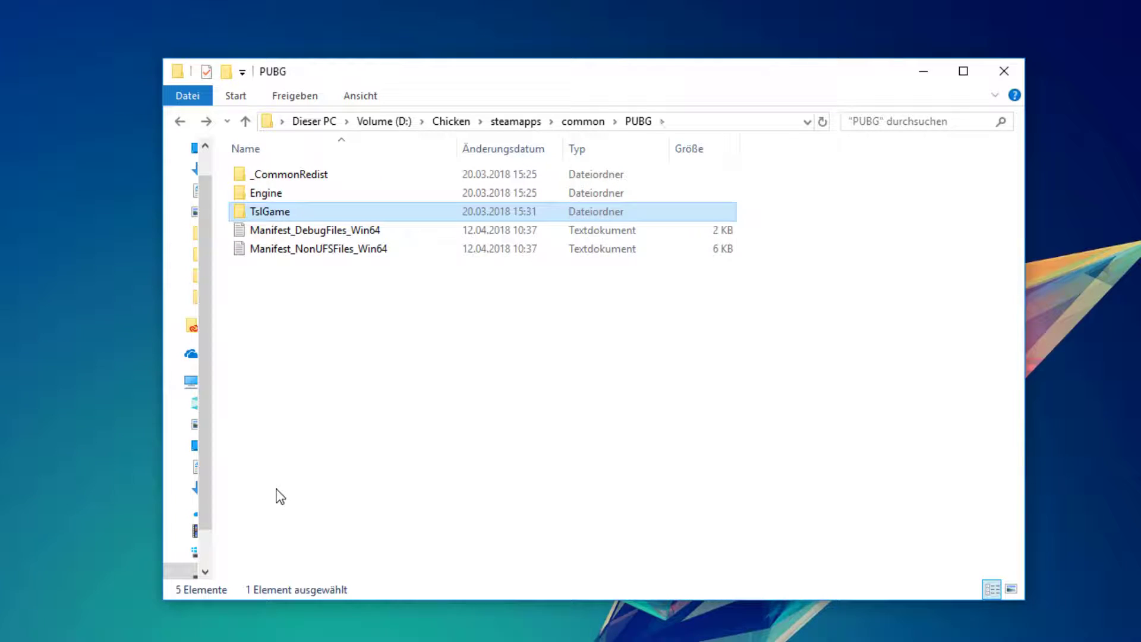
key("Return")
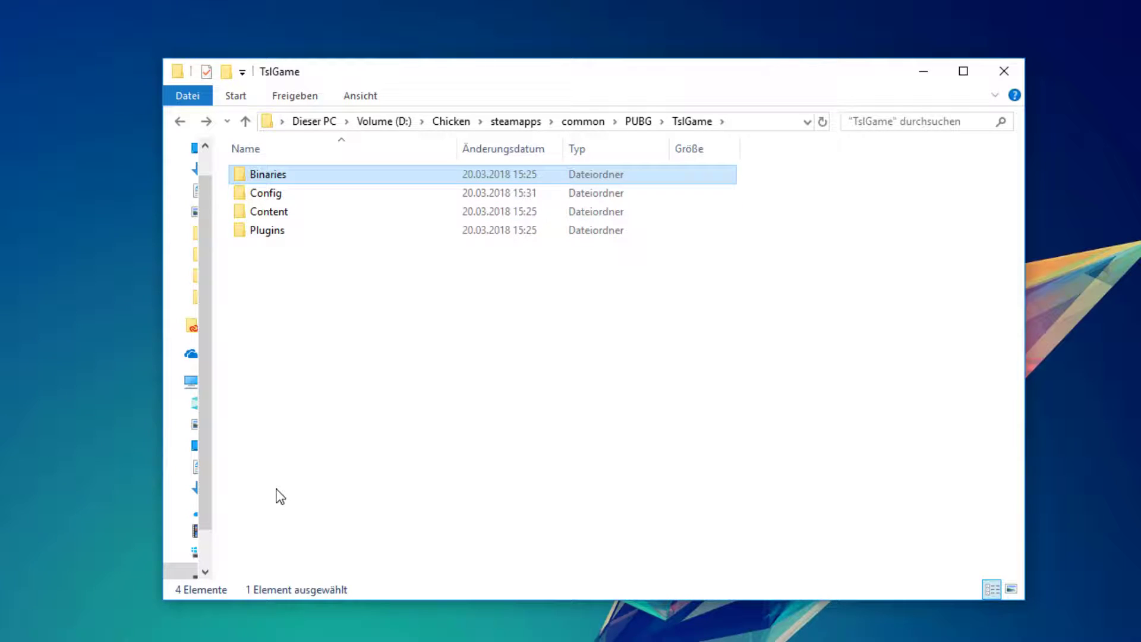
key("Return")
key("w")
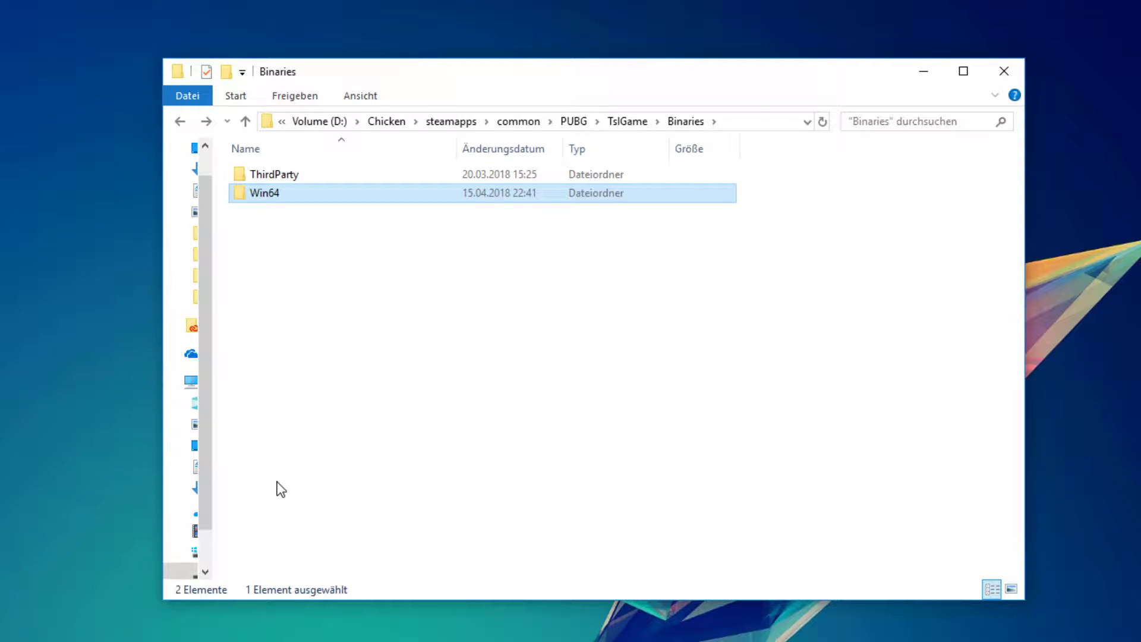
key("Return")
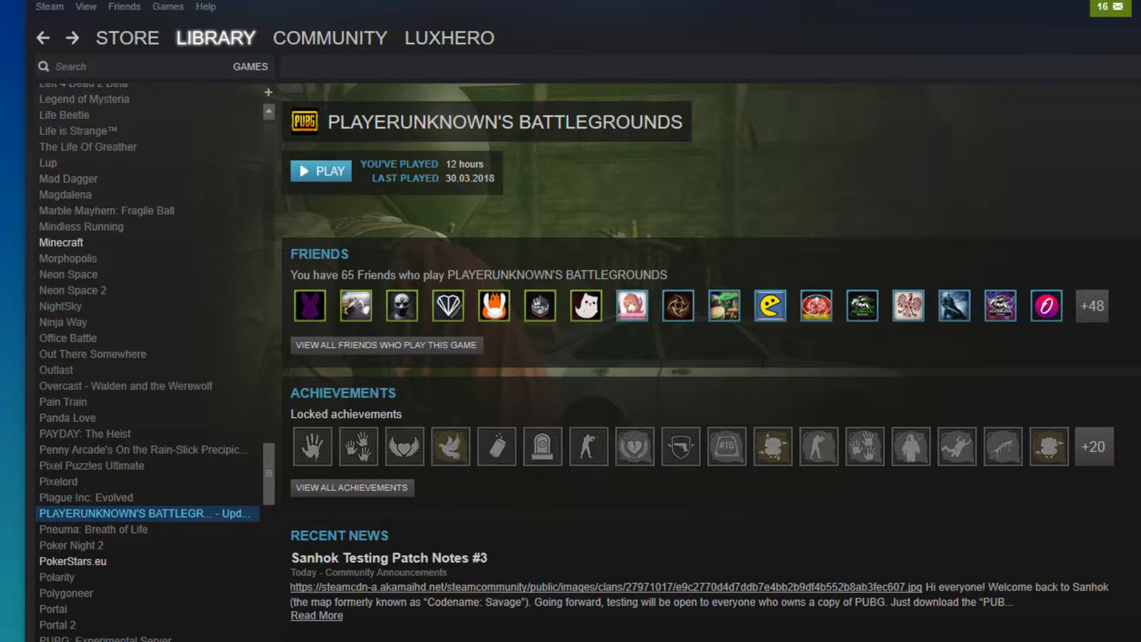
scroll(269, 464, "down", 1)
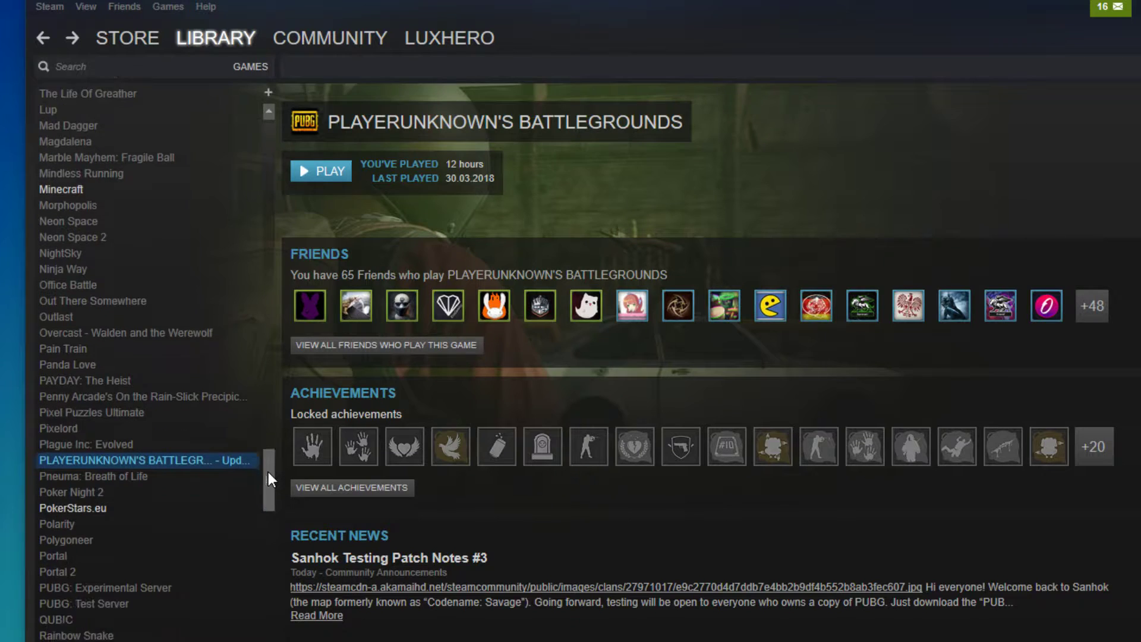
scroll(268, 472, "down", 1)
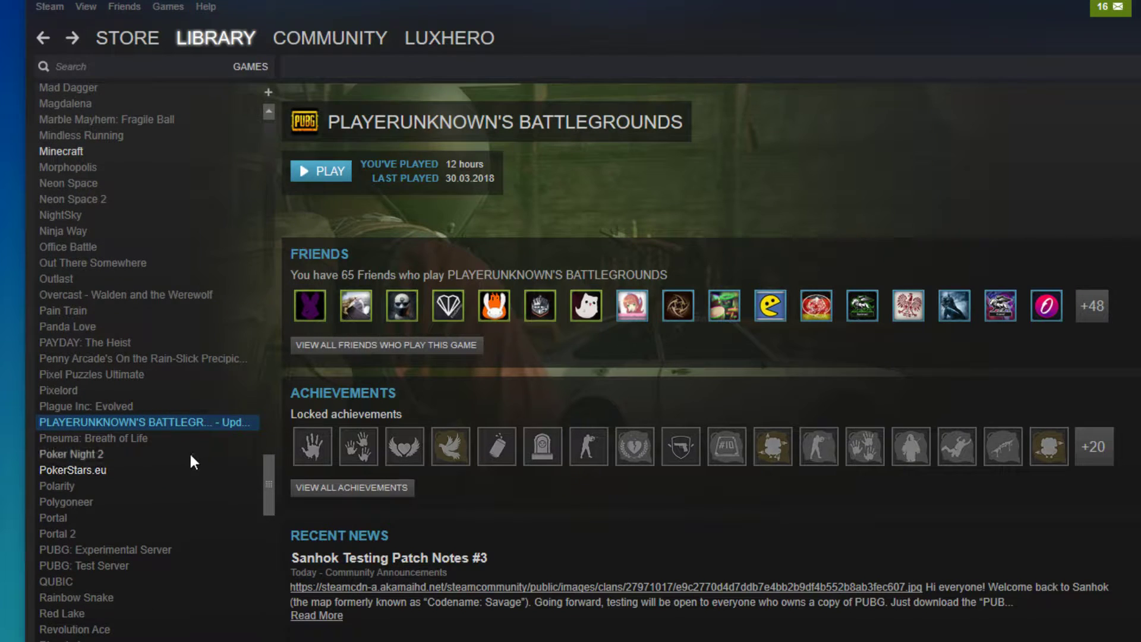
- Bring up the context menu for PLAYERUNKNOWN'S BATTLEGROUNDS in the Steam library list
right_click(66, 419)
left_click(116, 638)
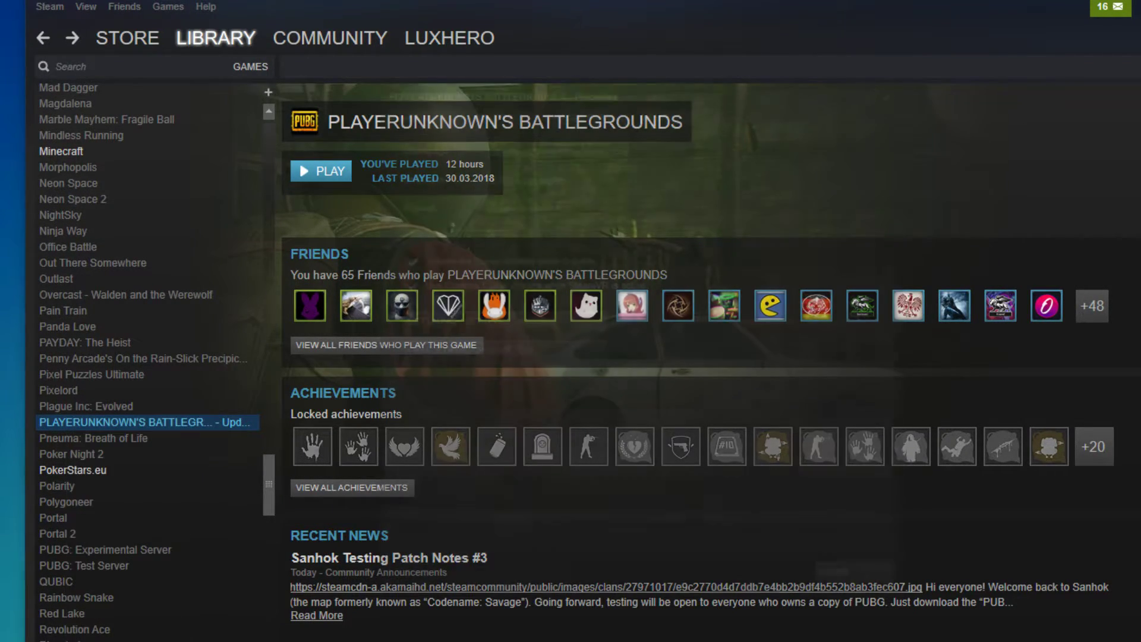
left_click(562, 117)
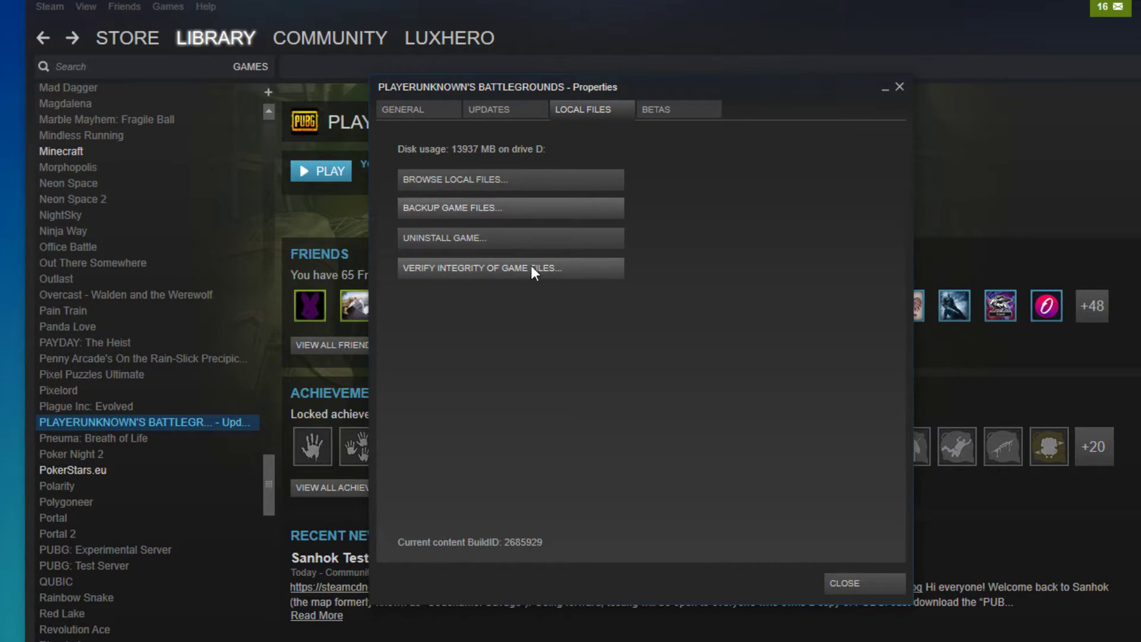
left_click(849, 575)
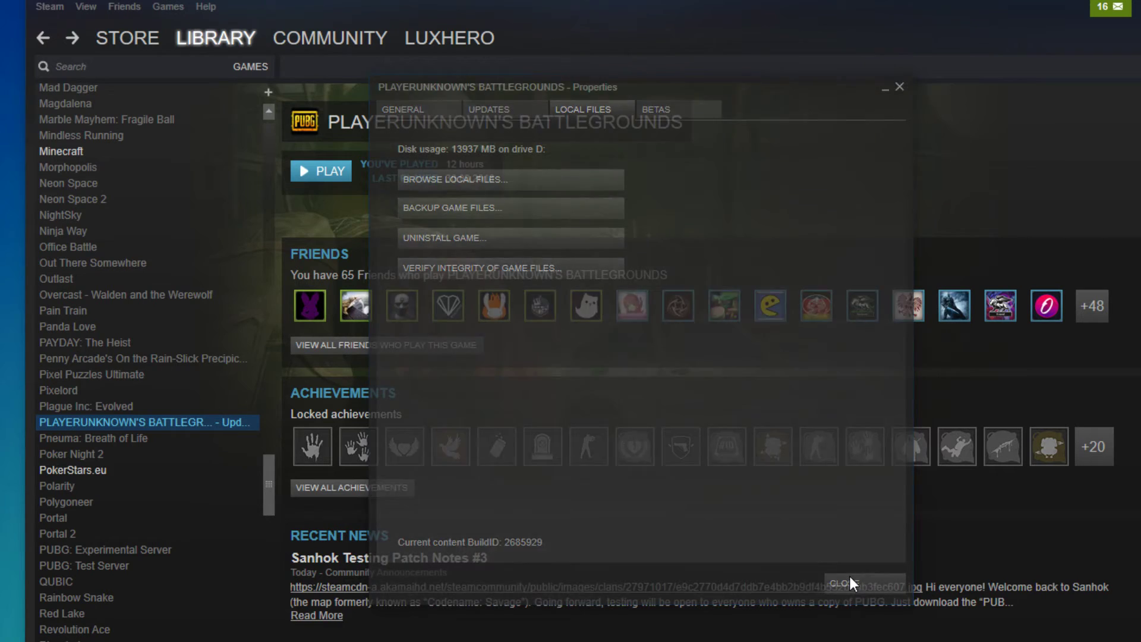